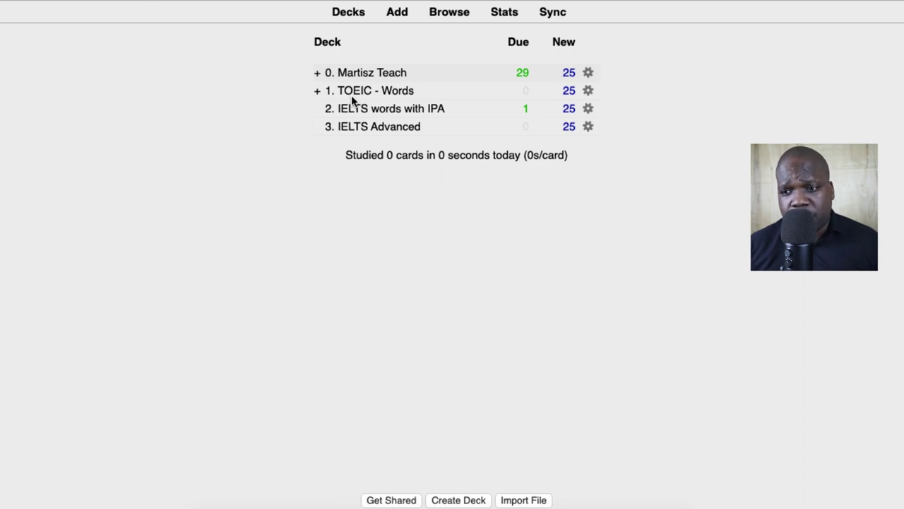
Look through the subdecks of the 0. Martisz Teach and 1. TOEIC - Words decks, collapsing each deck again.
click(318, 76)
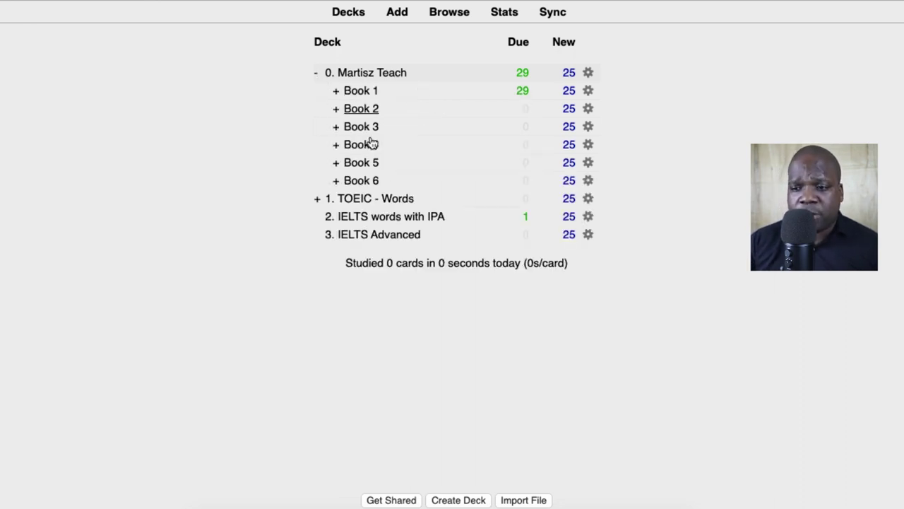
click(316, 72)
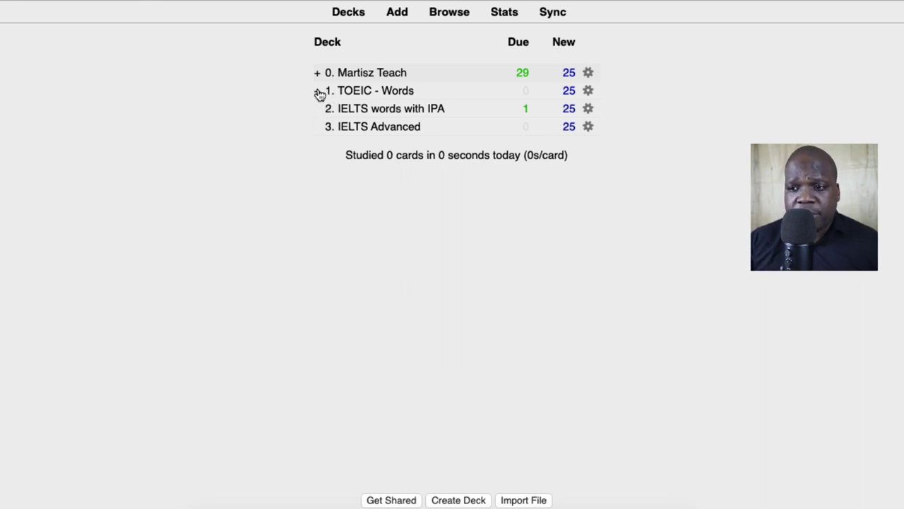
click(318, 92)
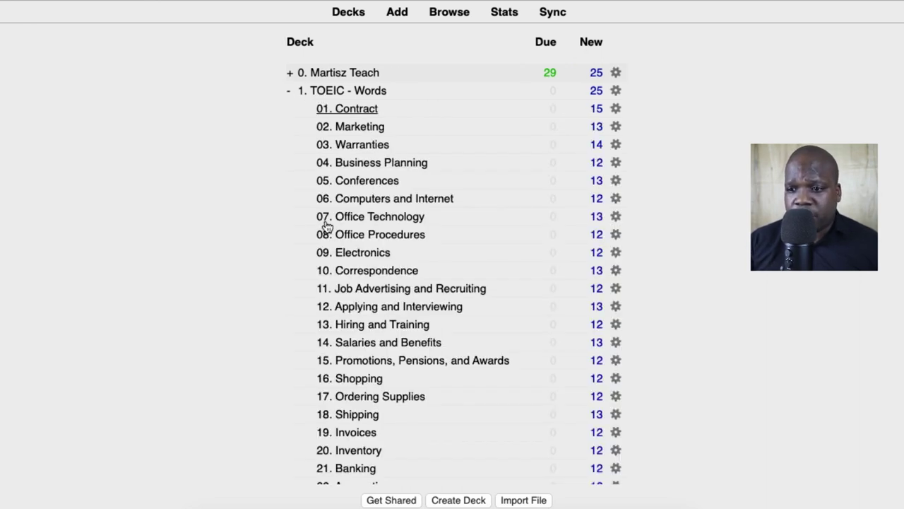
scroll(397, 262, down, 10)
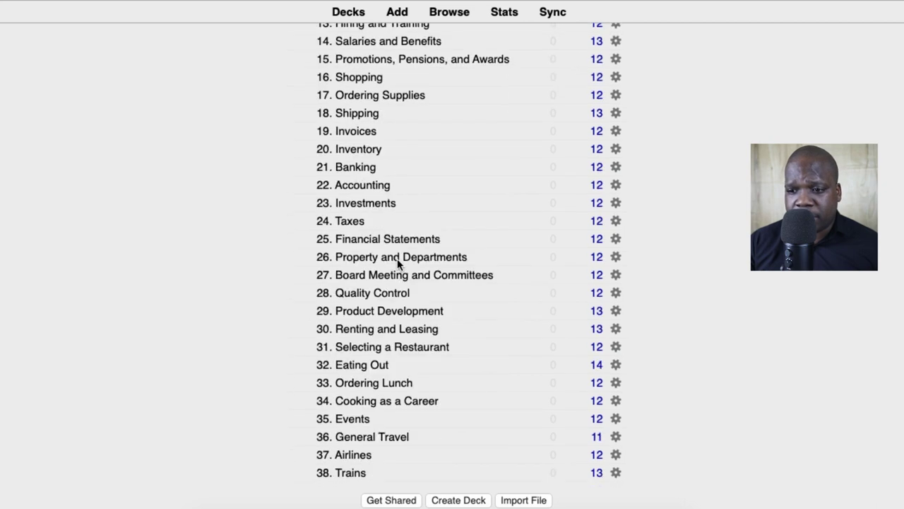
scroll(398, 247, down, 10)
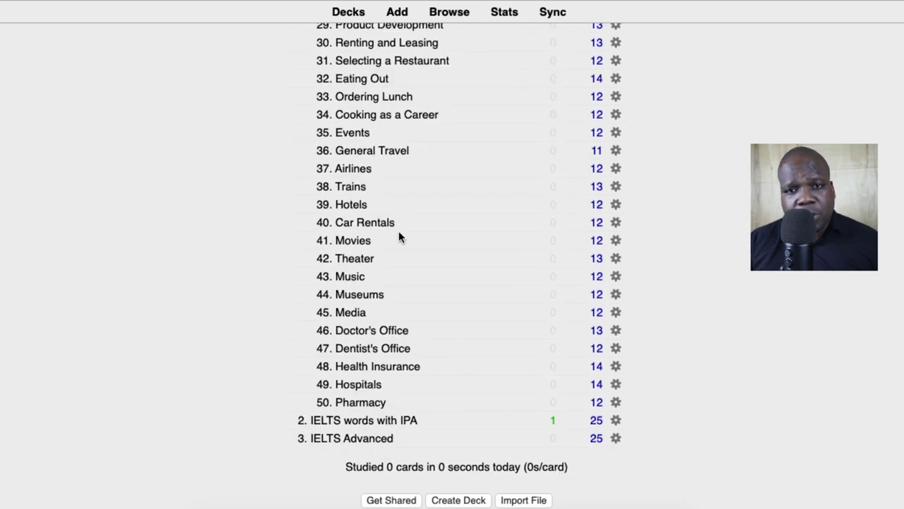
scroll(398, 238, up, 20)
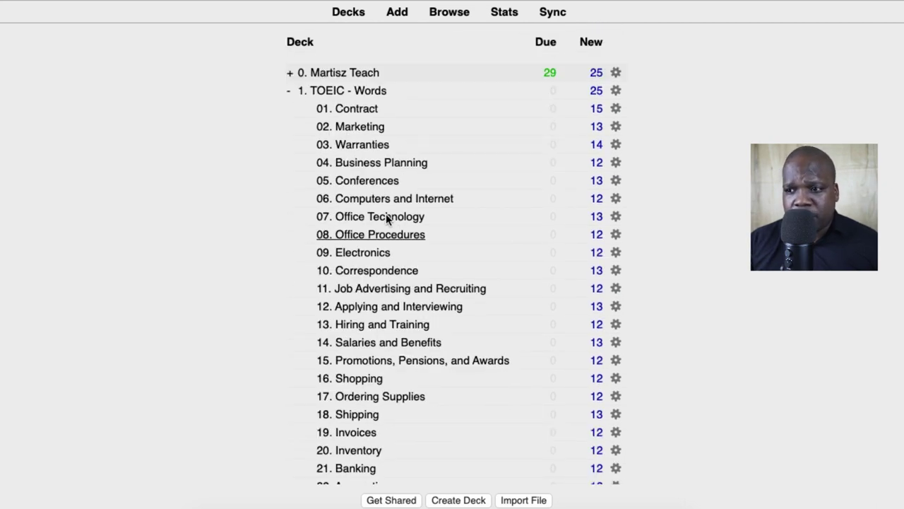
click(291, 91)
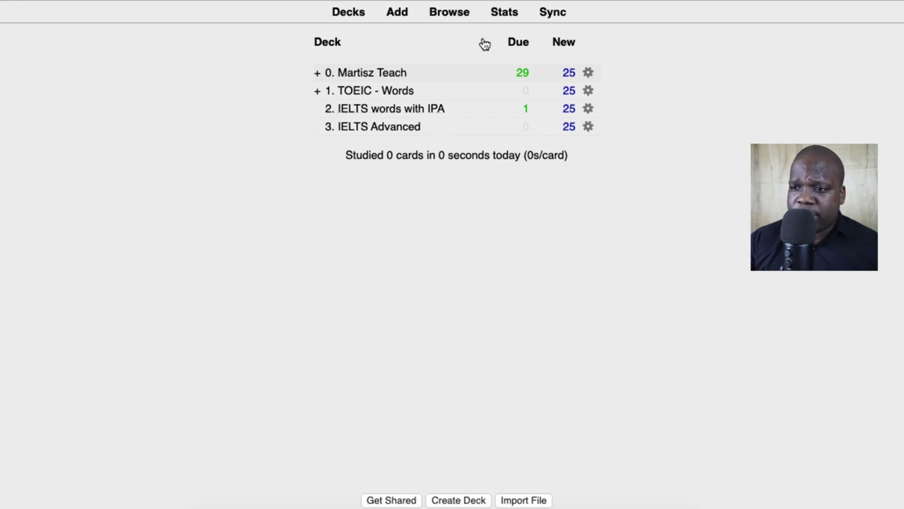
Check the new card settings in the options of the 0. Martisz Teach deck and close them.
click(589, 72)
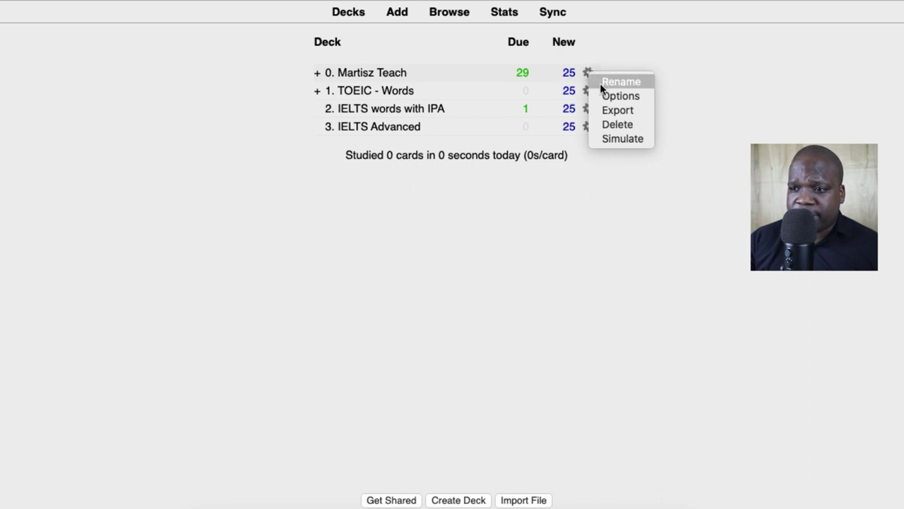
click(605, 96)
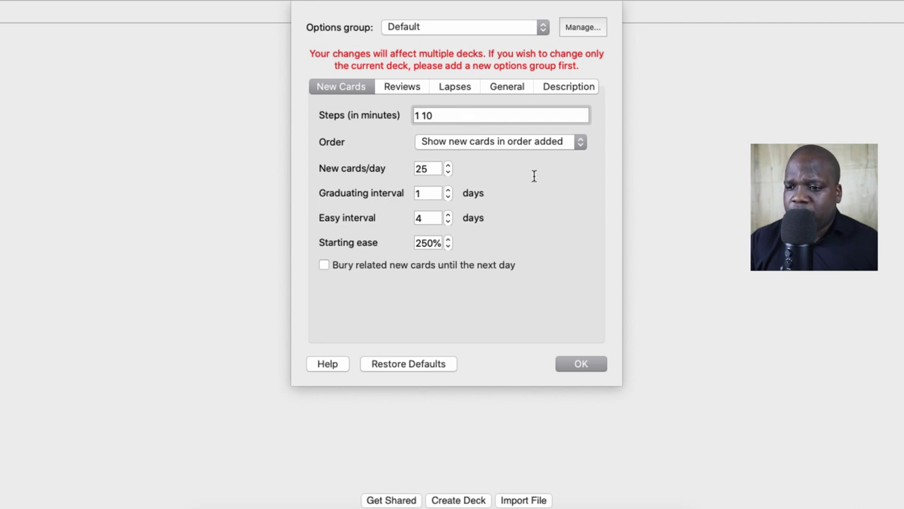
click(576, 364)
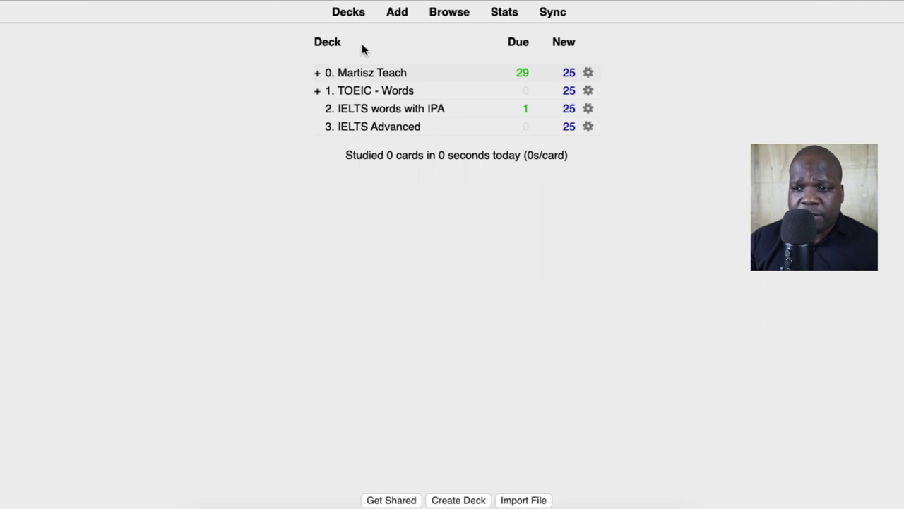
Open the 0. Martisz Teach deck and look through the card browser's filter categories and card list.
click(383, 78)
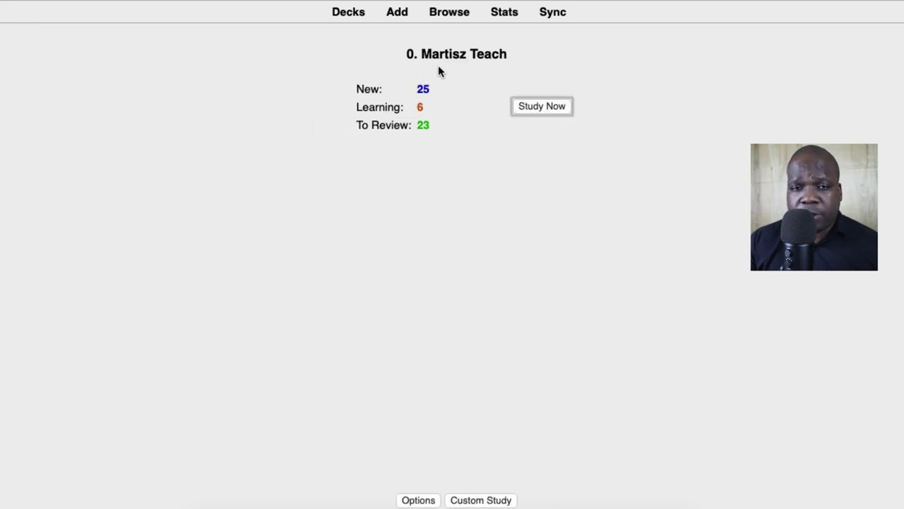
click(437, 20)
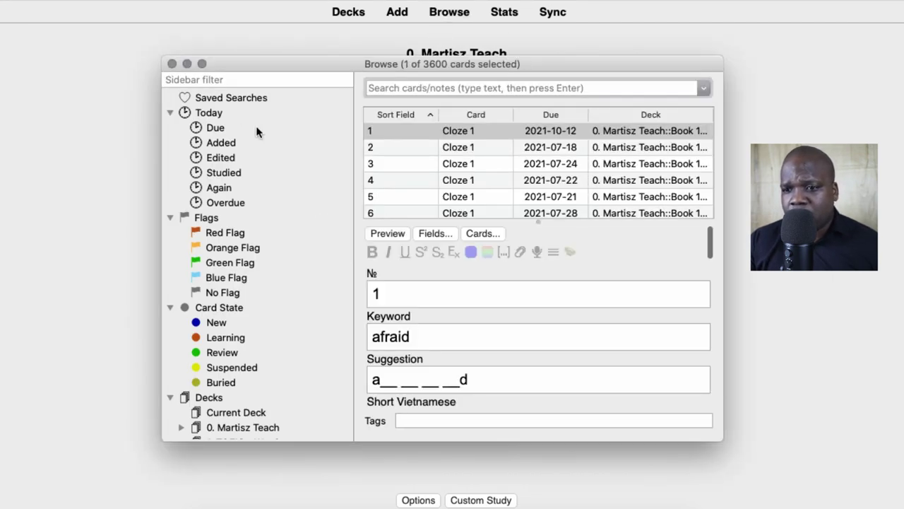
scroll(240, 223, down, 10)
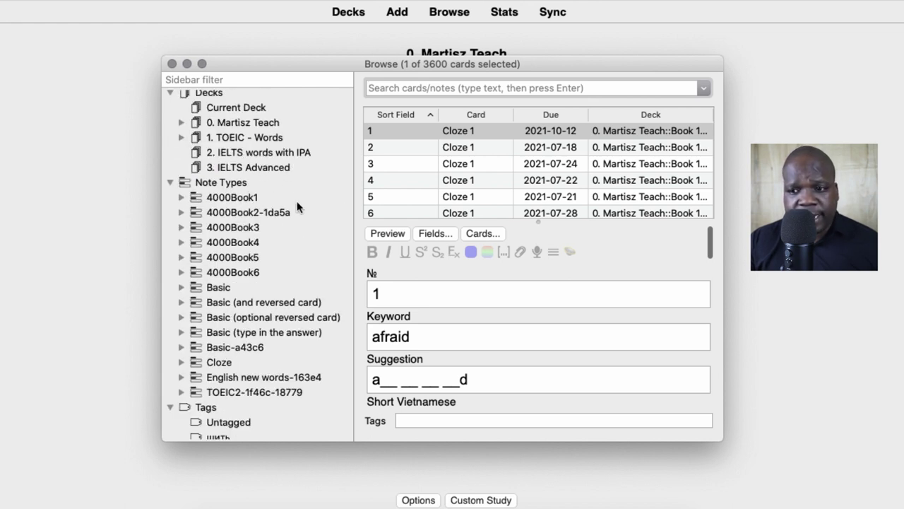
scroll(296, 195, up, 10)
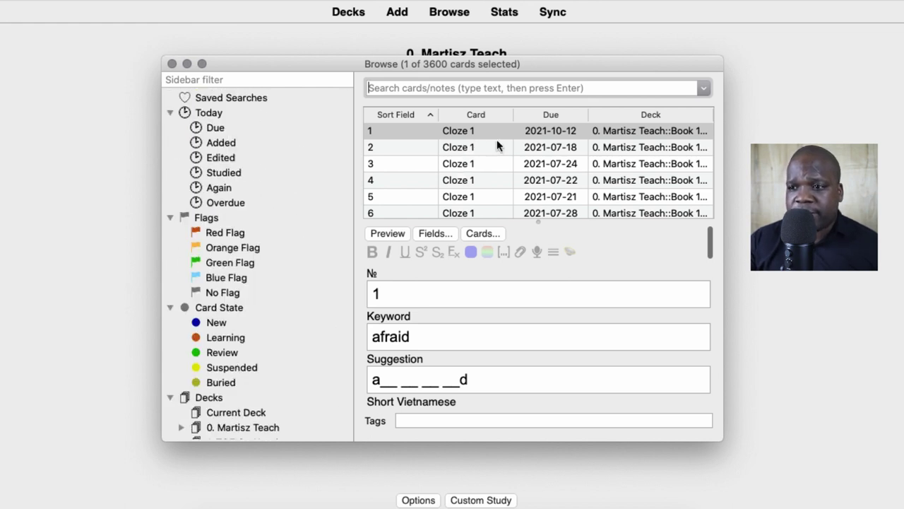
scroll(471, 178, down, 3)
scroll(471, 177, up, 3)
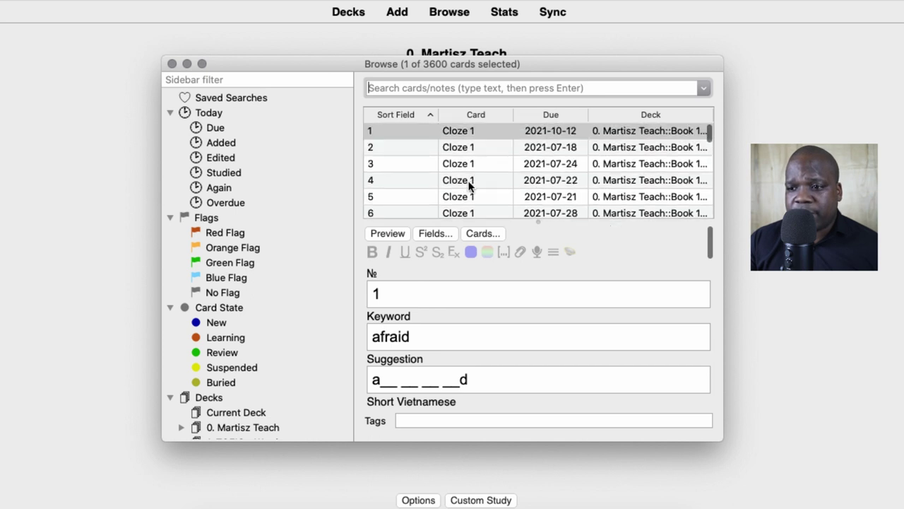
Examine the note fields of cards 3 and 4 in the card browser.
click(434, 163)
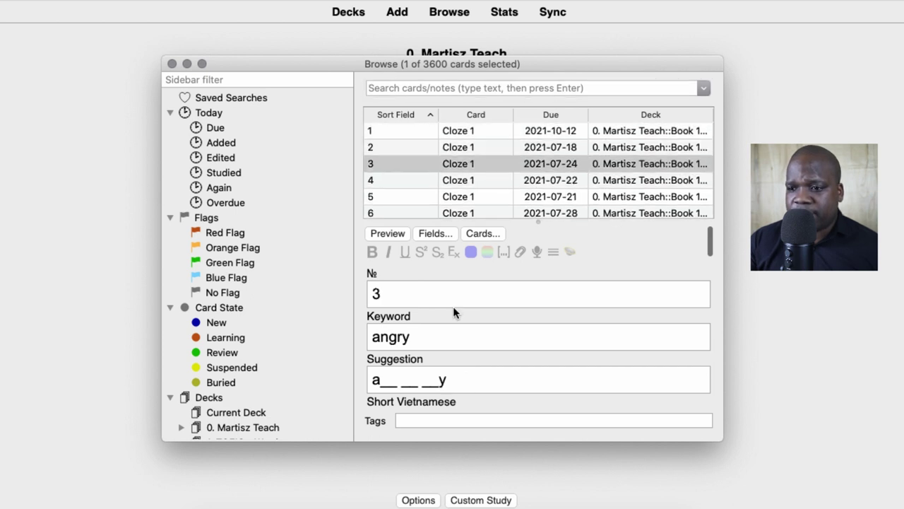
scroll(453, 311, down, 10)
scroll(454, 306, up, 5)
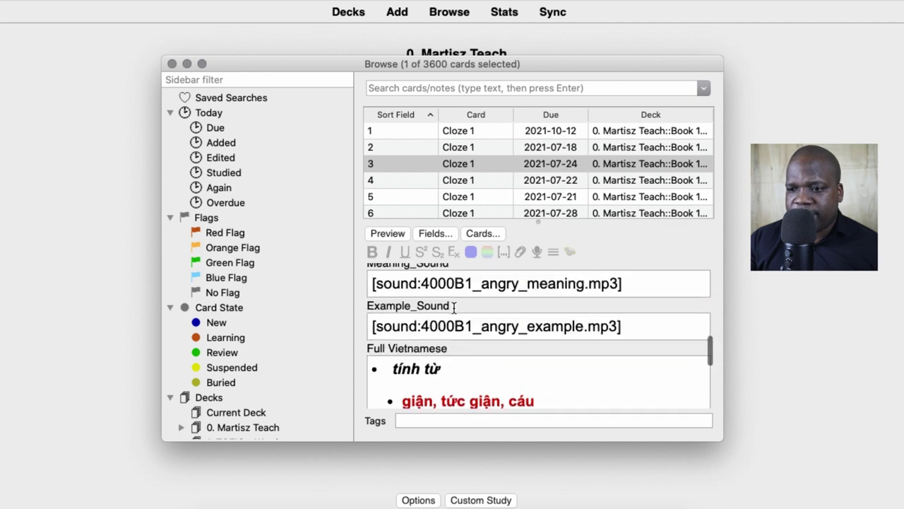
scroll(453, 306, down, 8)
click(462, 178)
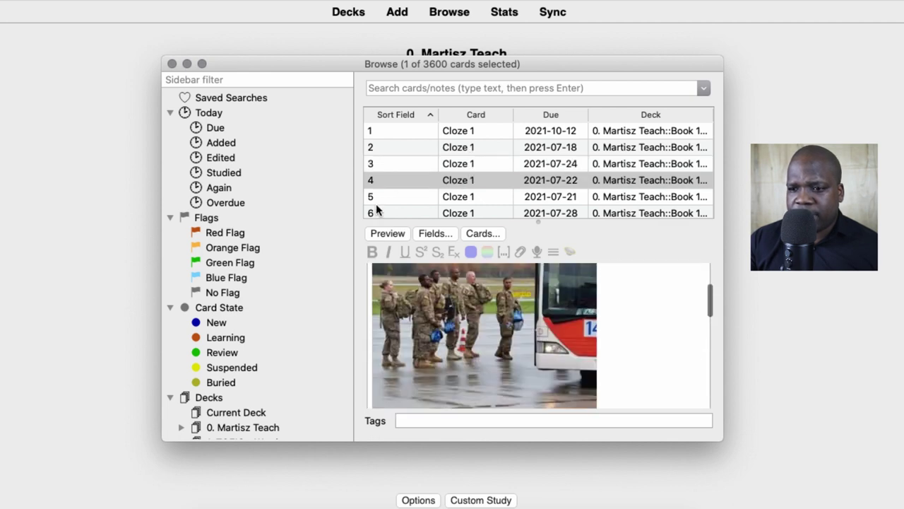
Filter the card browser to the 0. Martisz Teach deck.
scroll(268, 238, down, 10)
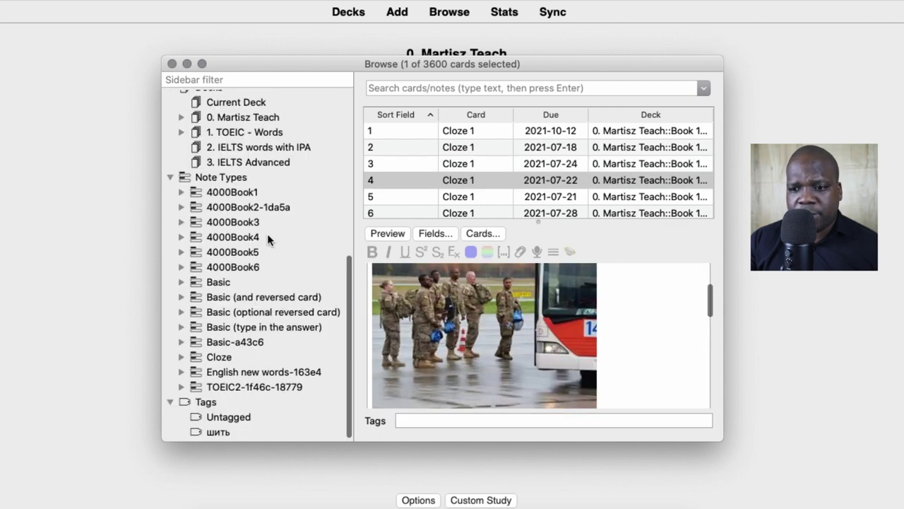
scroll(268, 235, up, 4)
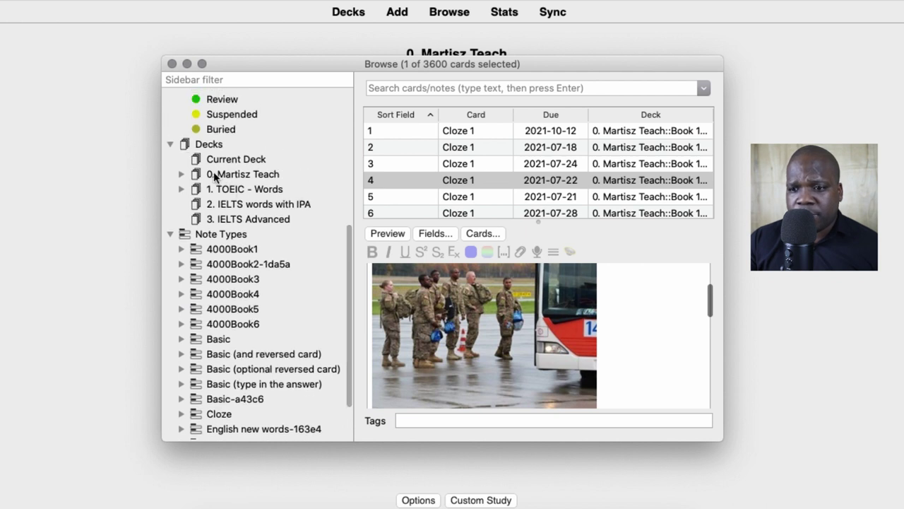
click(216, 176)
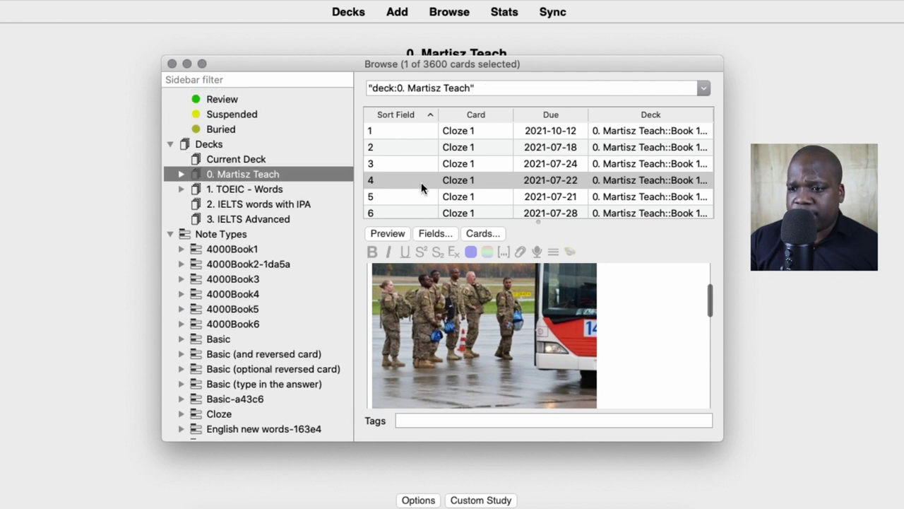
Preview card 4 with its answer side, and close both the preview and the card browser.
click(398, 233)
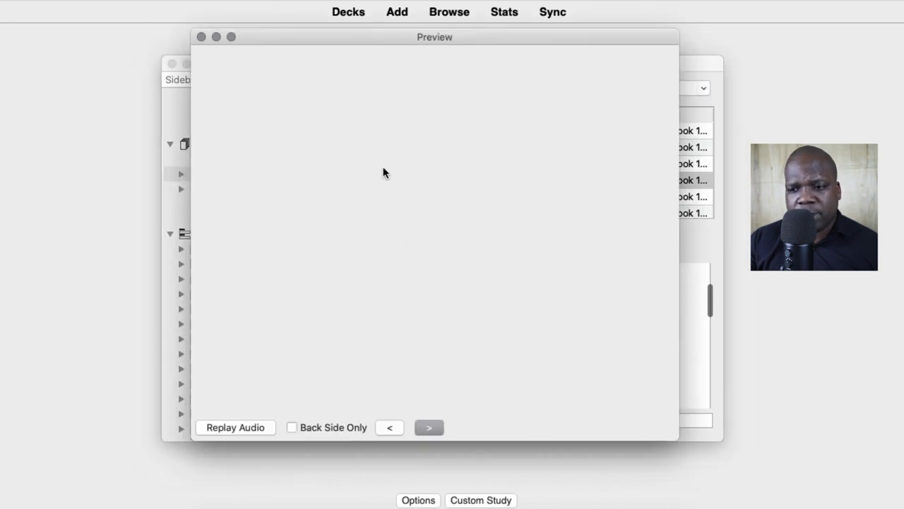
click(429, 427)
click(432, 427)
scroll(426, 332, down, 5)
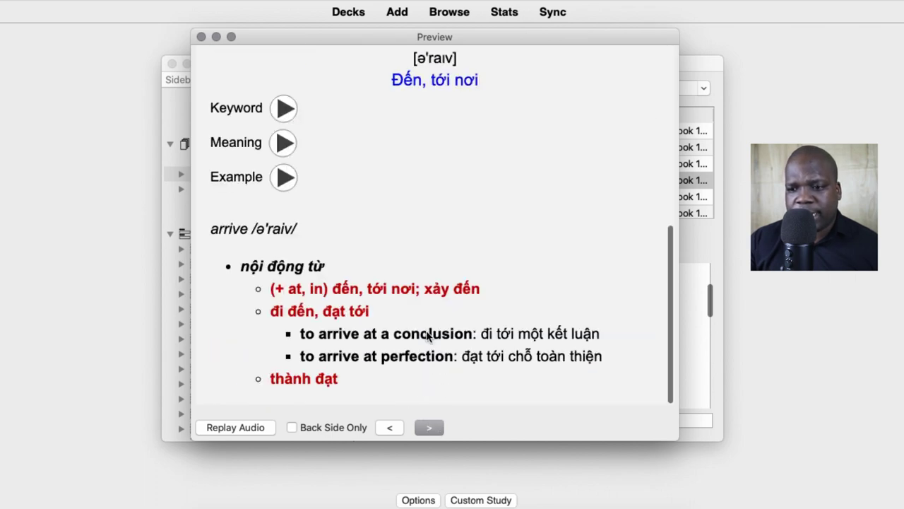
scroll(427, 336, up, 10)
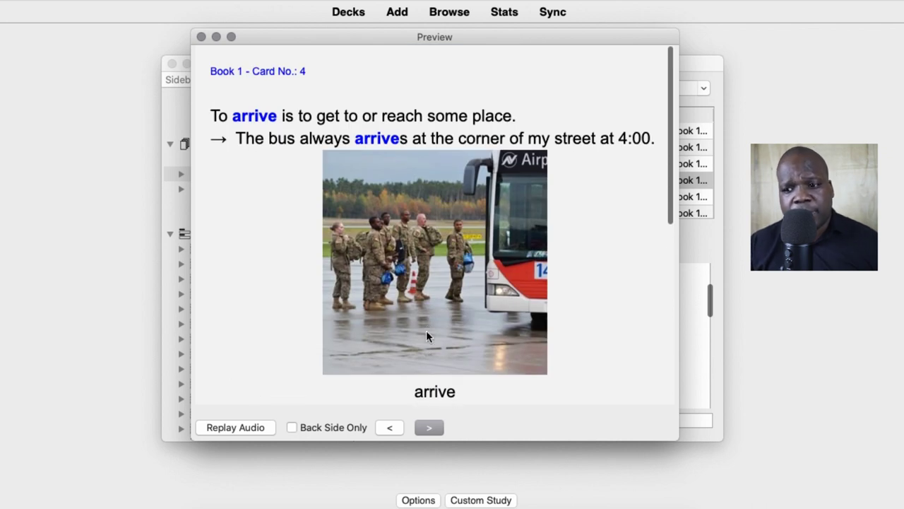
click(201, 37)
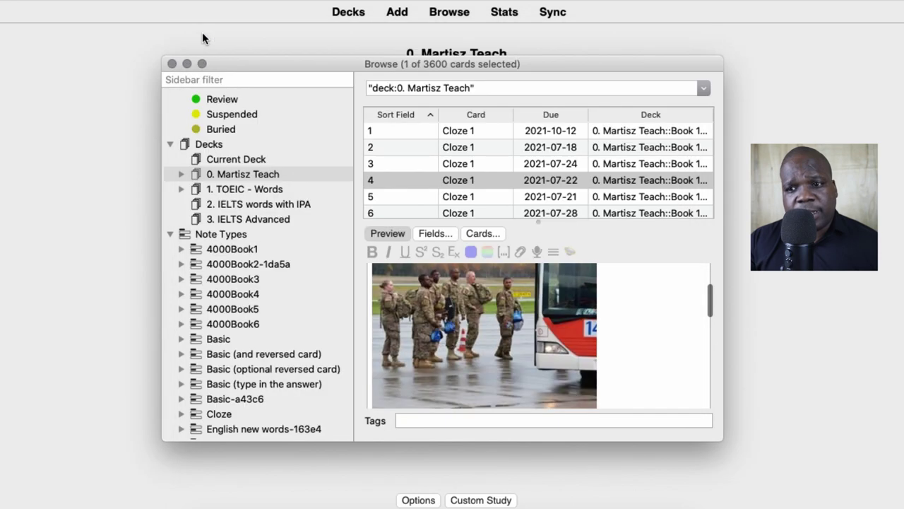
click(172, 64)
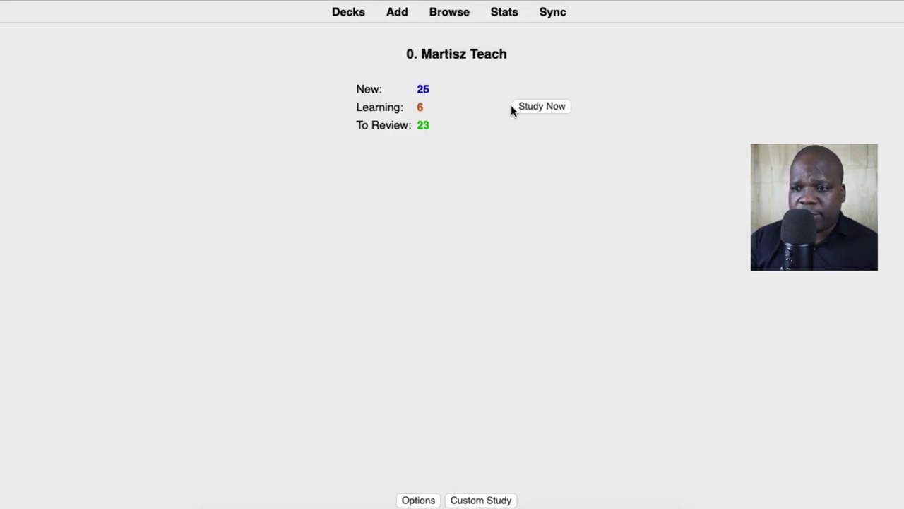
Examine the current deck's statistics, from future due reviews and the calendar through card counts and ease to the answer buttons.
click(505, 16)
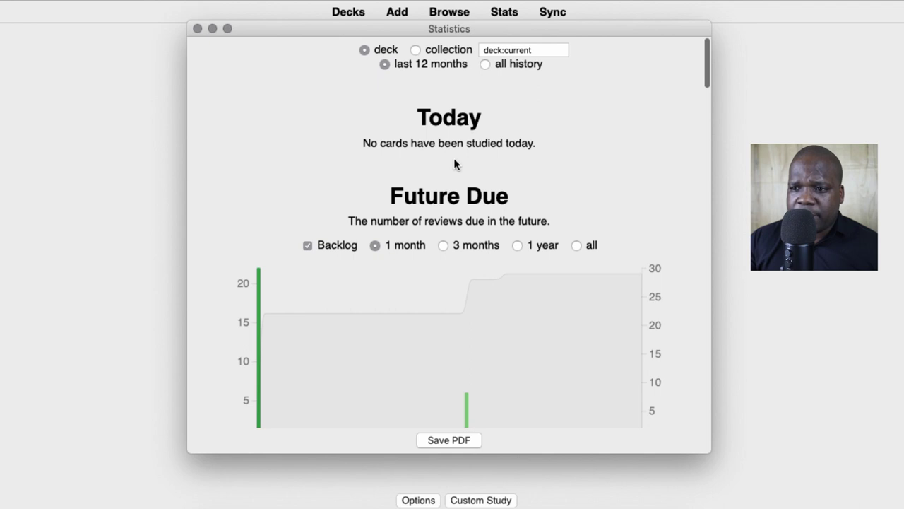
scroll(455, 160, down, 5)
scroll(424, 191, down, 1)
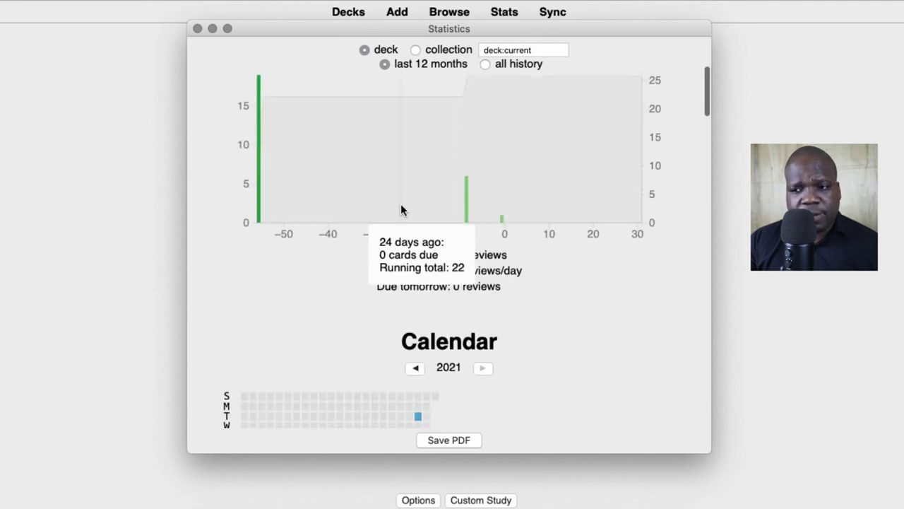
scroll(401, 208, down, 5)
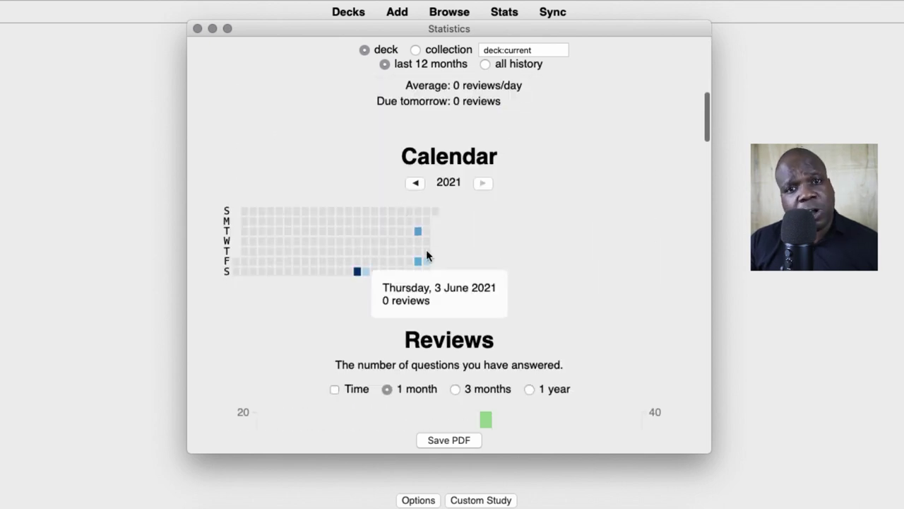
scroll(426, 249, down, 10)
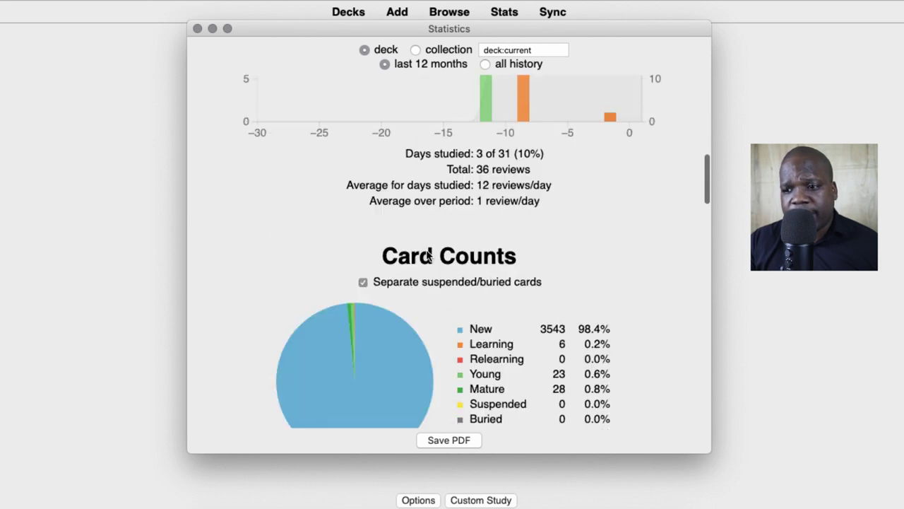
scroll(429, 256, down, 2)
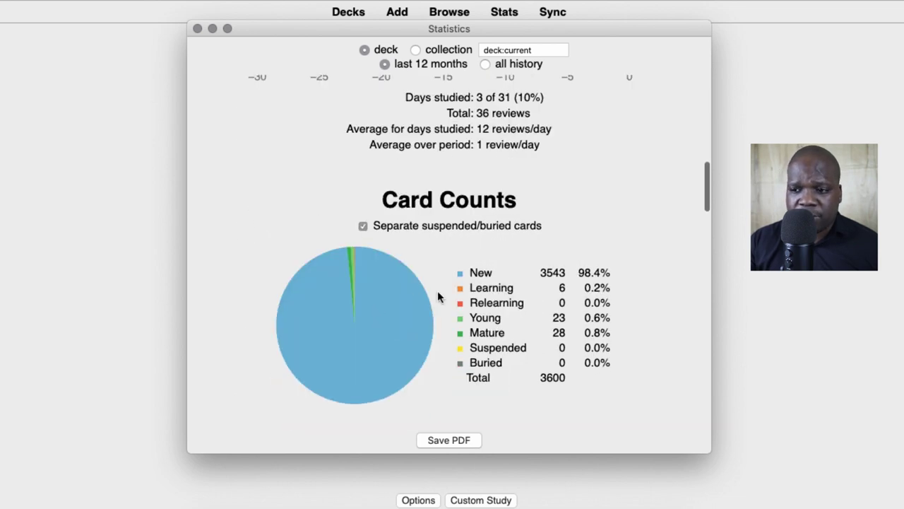
scroll(437, 291, up, 8)
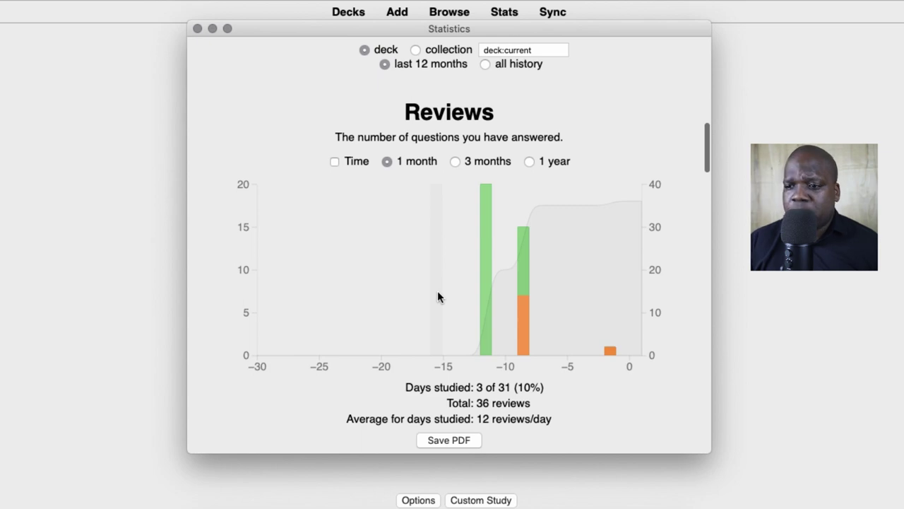
scroll(438, 291, down, 20)
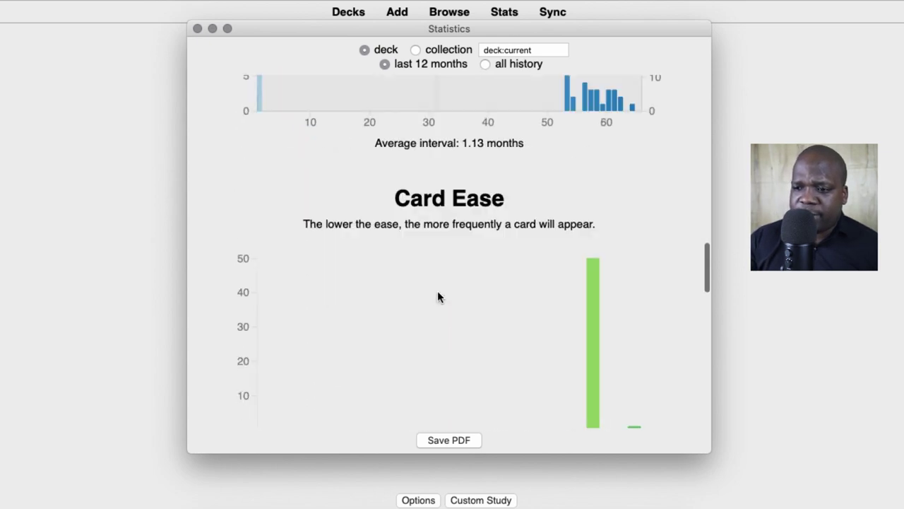
scroll(440, 247, down, 15)
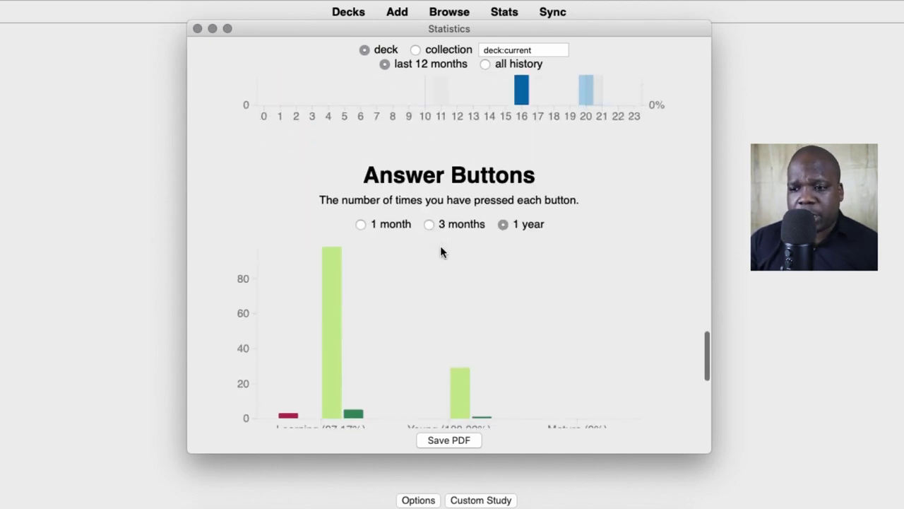
scroll(440, 245, down, 1)
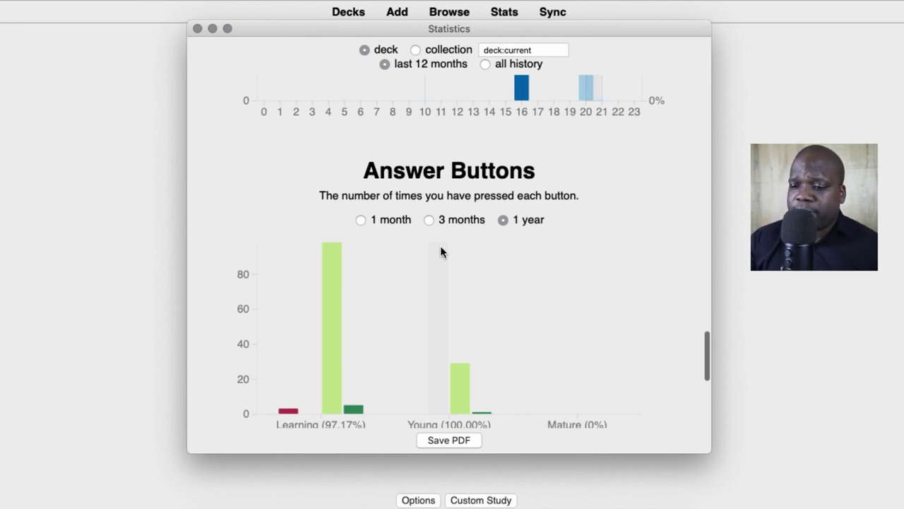
Look back at the review calendar in the current deck's statistics and close the statistics.
scroll(504, 243, up, 20)
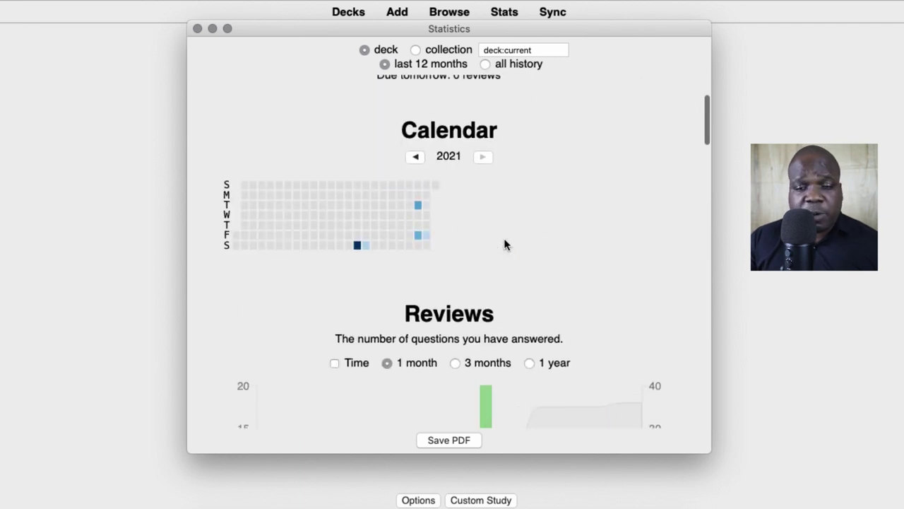
click(197, 29)
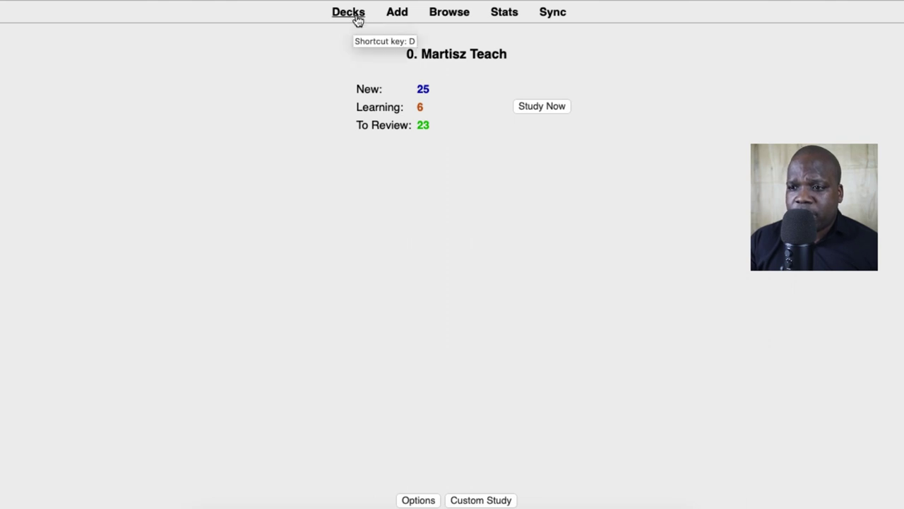
Start studying the 0. Martisz Teach deck, read the first card's question side, and reveal its answer.
click(529, 106)
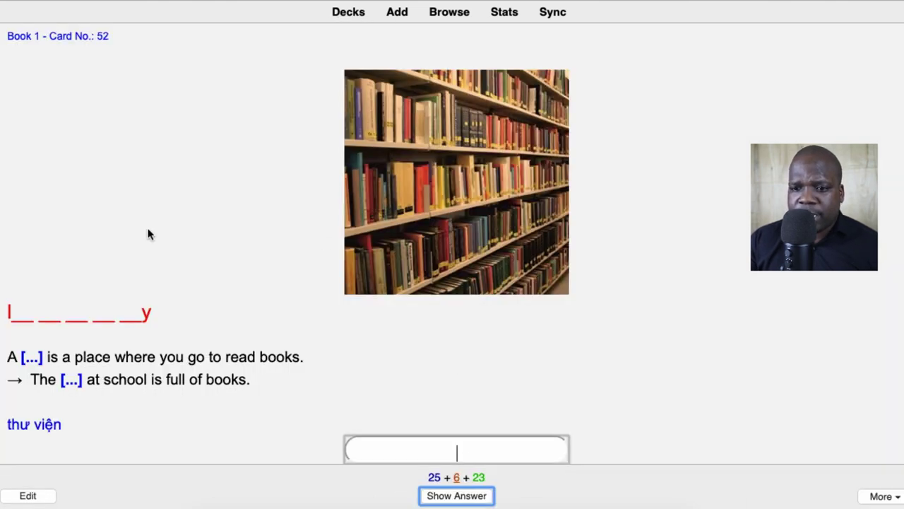
scroll(176, 298, down, 1)
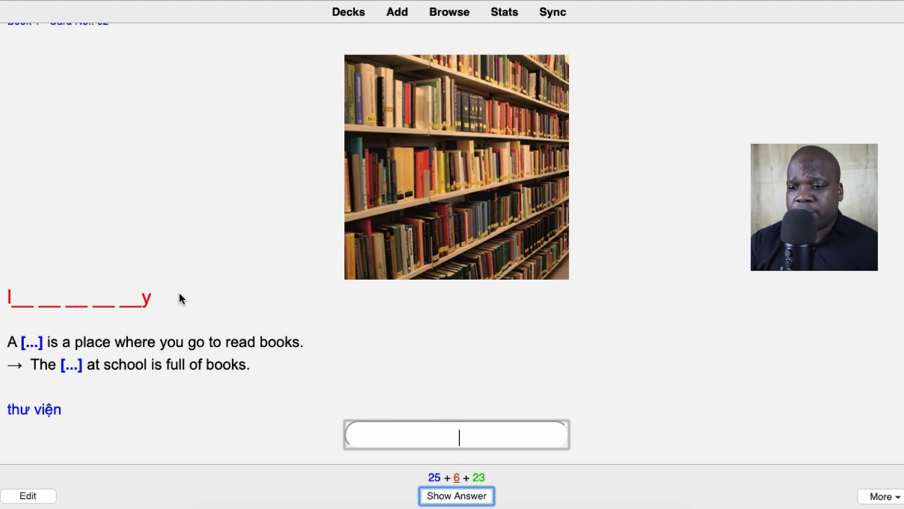
click(443, 494)
Examine the library card's answer side, including example sentences, picture, audio and dictionary entry, and return to the deck list.
scroll(275, 351, down, 2)
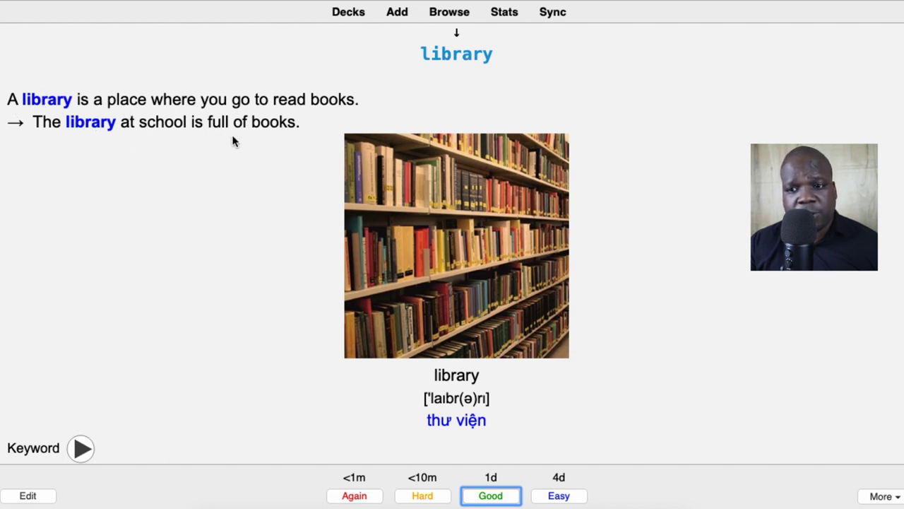
scroll(264, 145, down, 3)
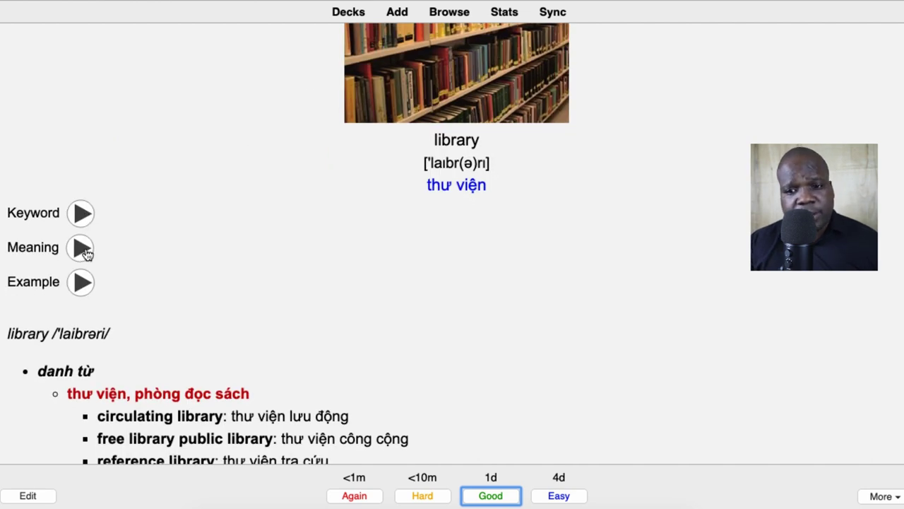
scroll(214, 353, down, 1)
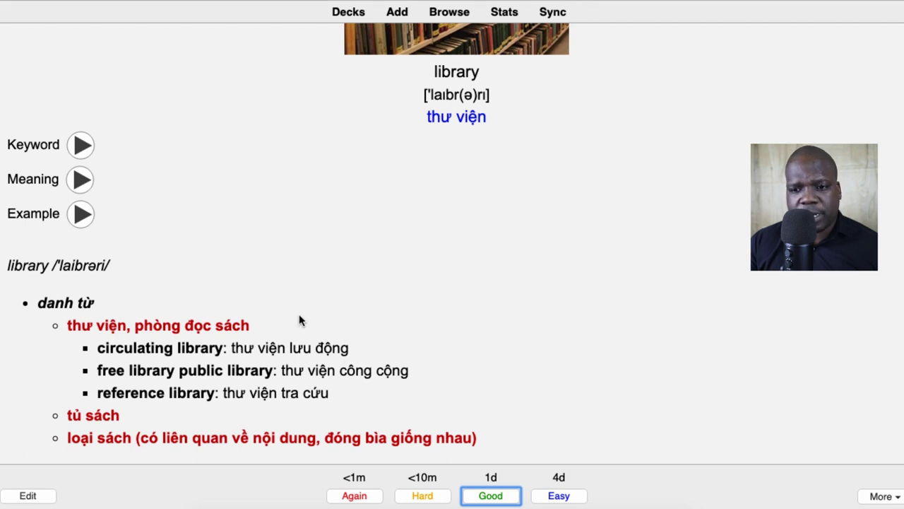
scroll(307, 256, up, 5)
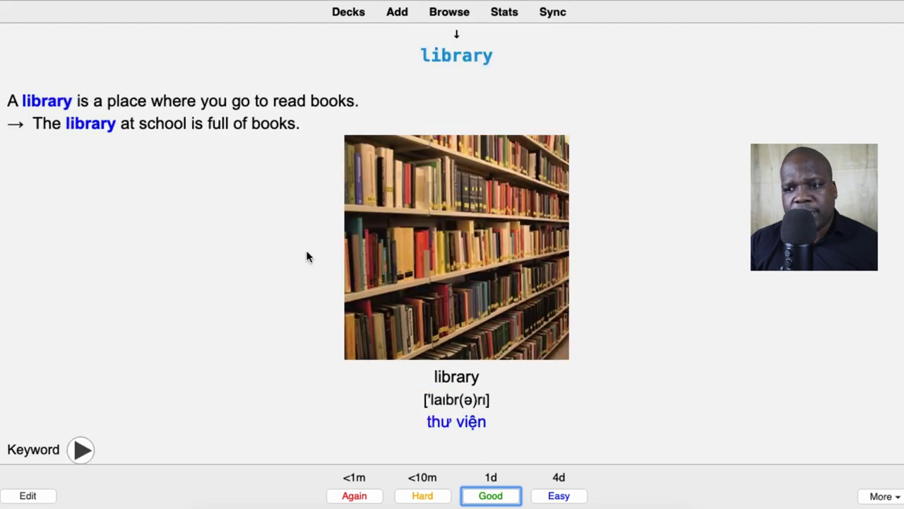
scroll(307, 256, down, 5)
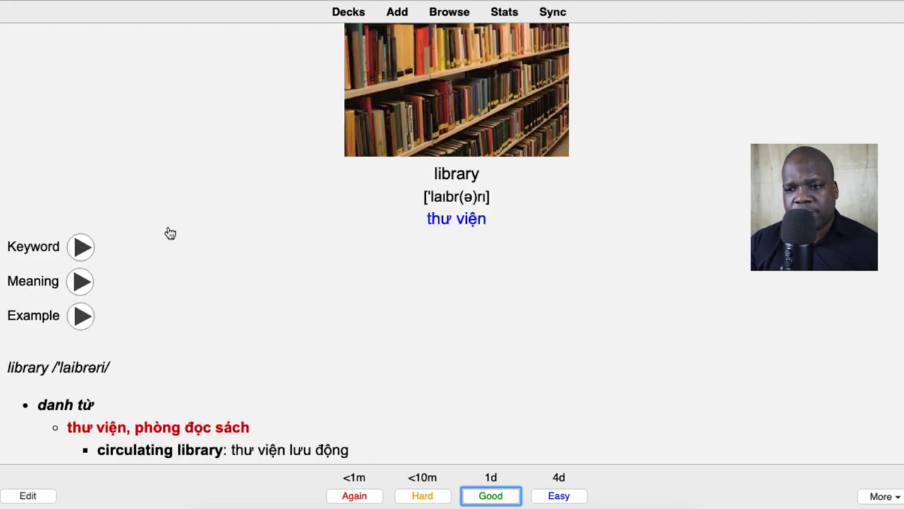
scroll(290, 182, up, 5)
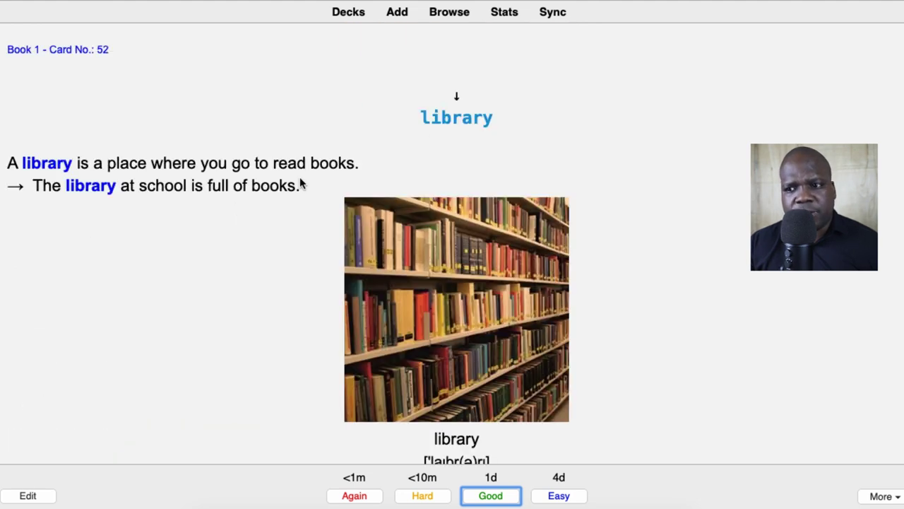
scroll(351, 190, down, 8)
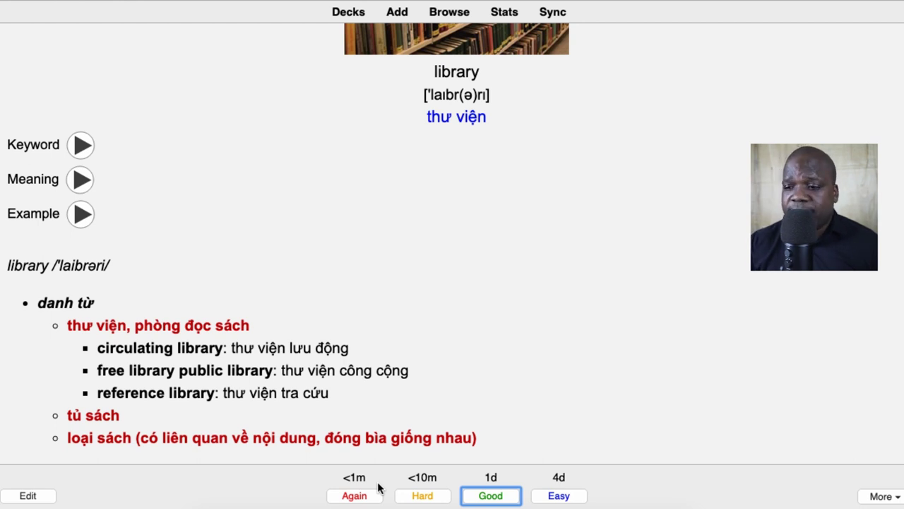
scroll(415, 310, up, 5)
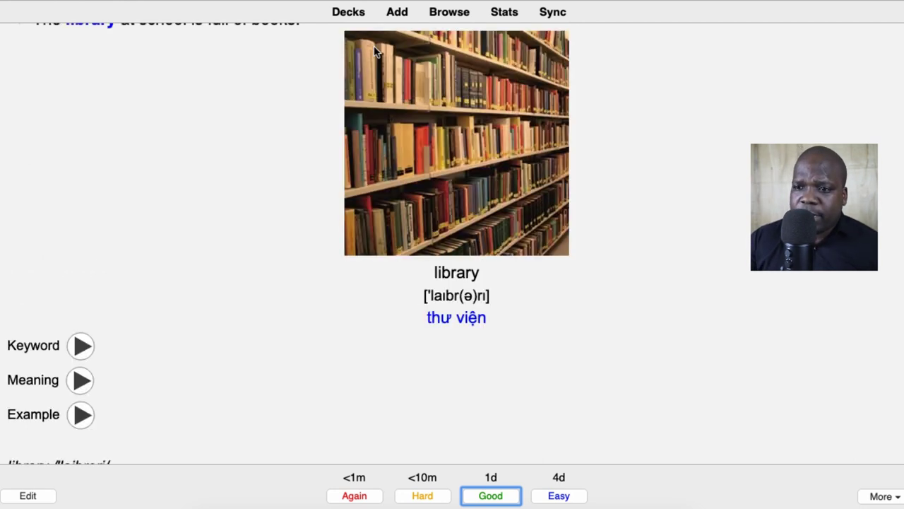
click(361, 12)
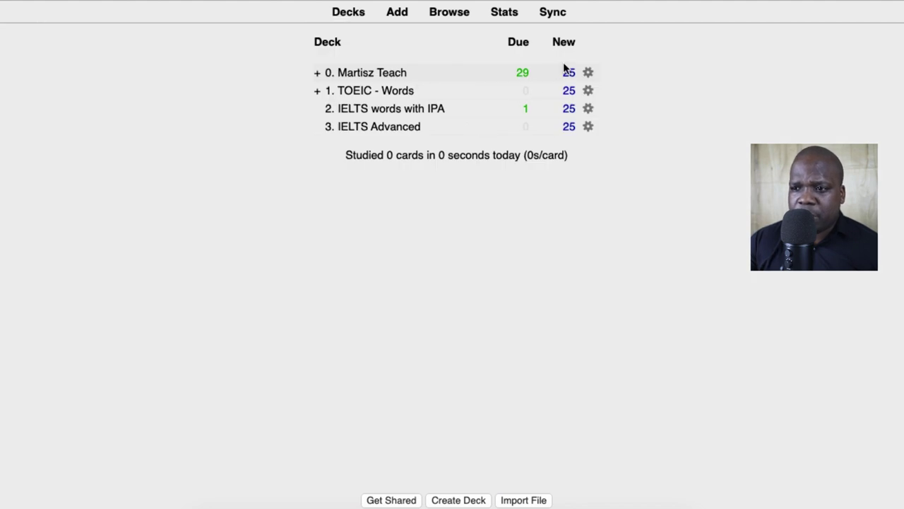